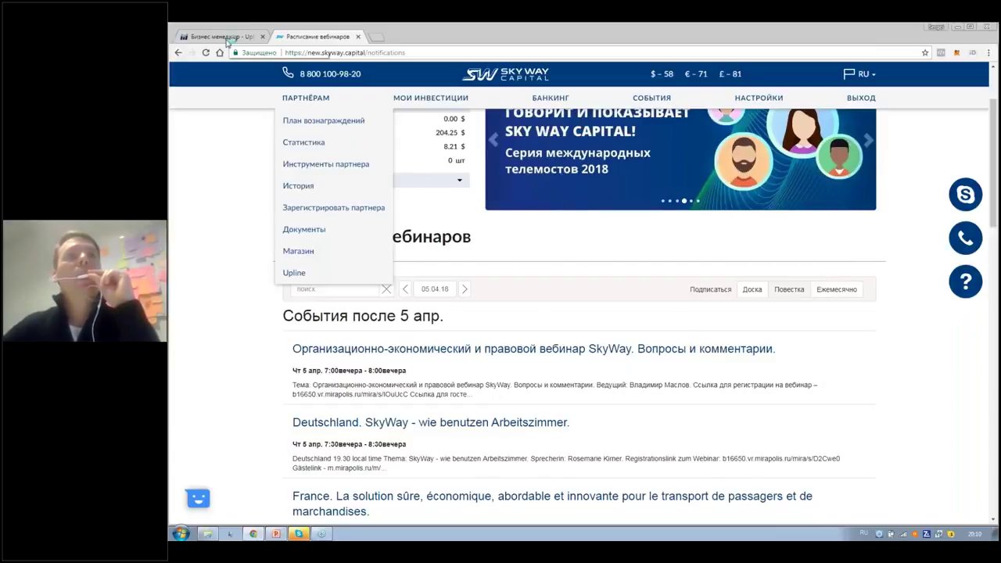
Switch to the Upline business manager, view the contact list and open the team page.
{"action": "left_click", "coordinate": [226, 39]}
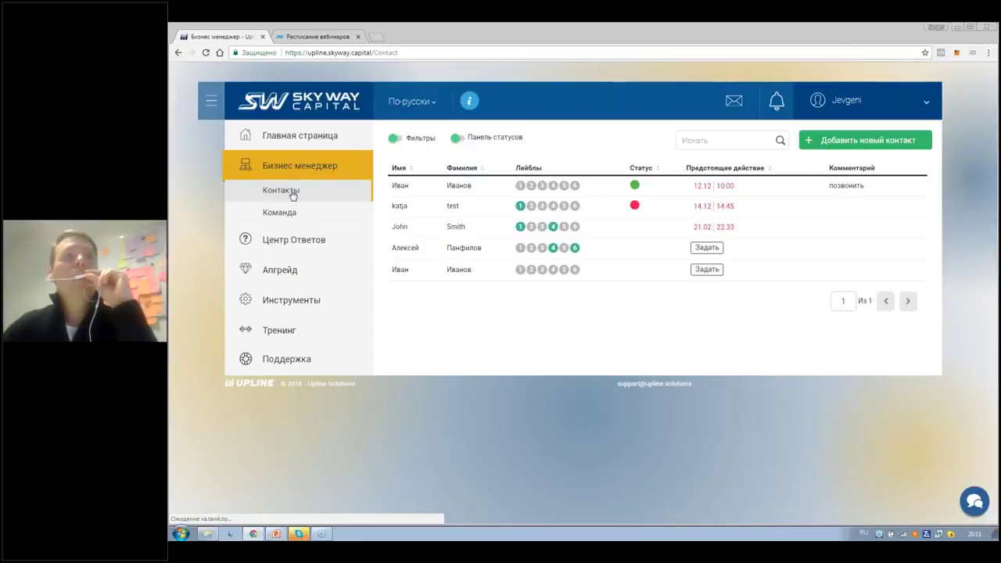
{"action": "left_click", "coordinate": [293, 194]}
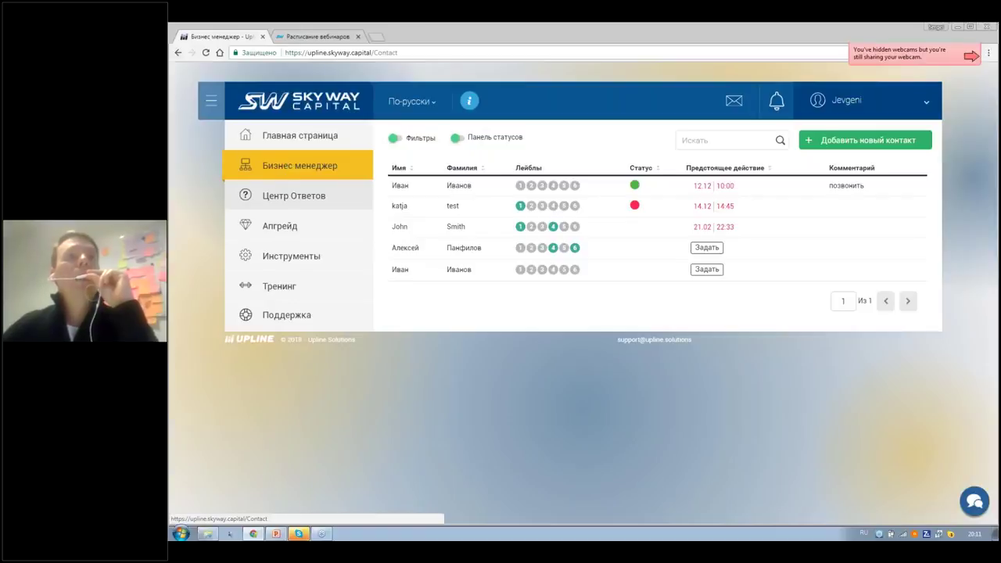
{"action": "left_click", "coordinate": [264, 178]}
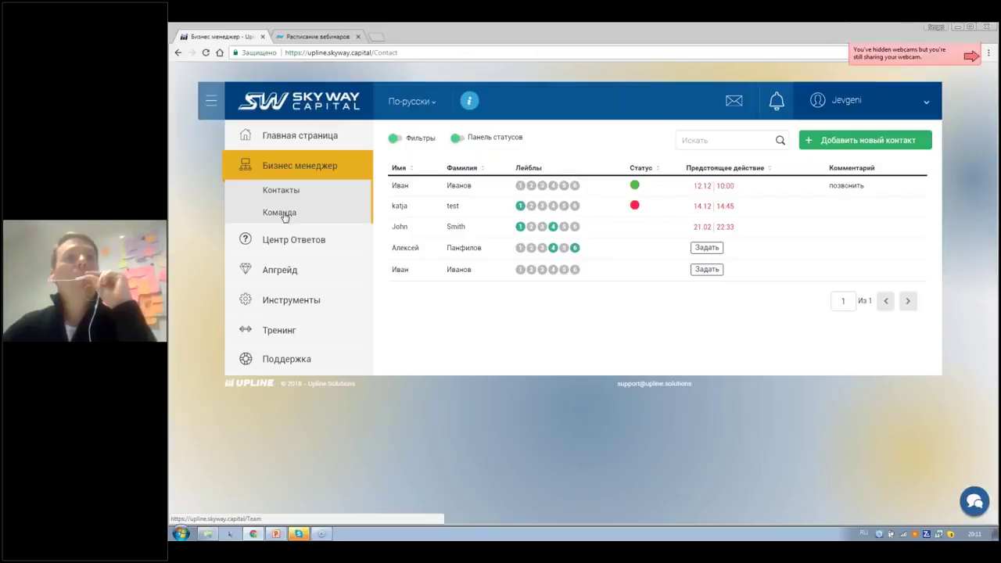
{"action": "left_click", "coordinate": [278, 213]}
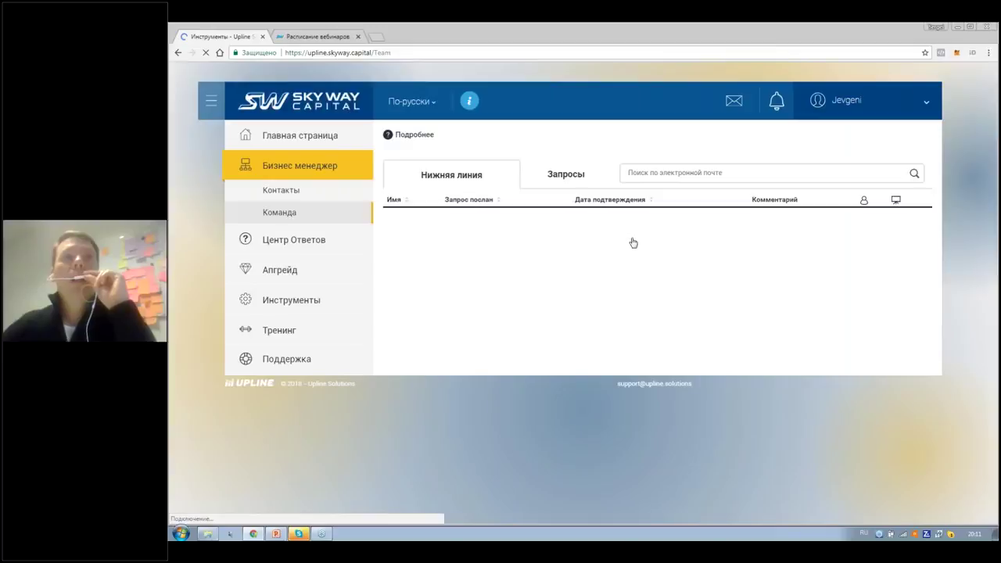
Try entering "псмпапм" in the team's e-mail search and clear the field again.
{"action": "left_click", "coordinate": [646, 172]}
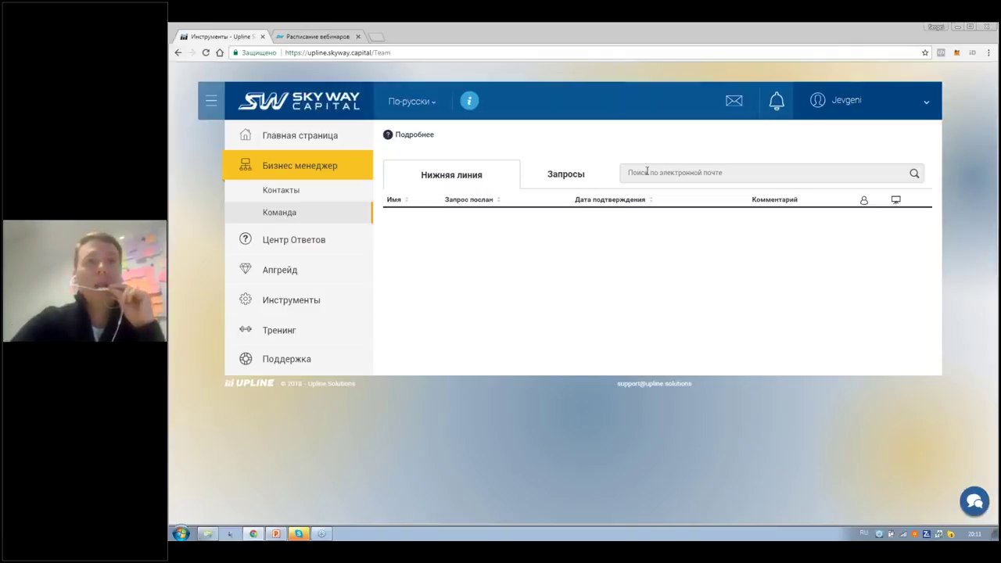
{"action": "type", "text": "псмпапм"}
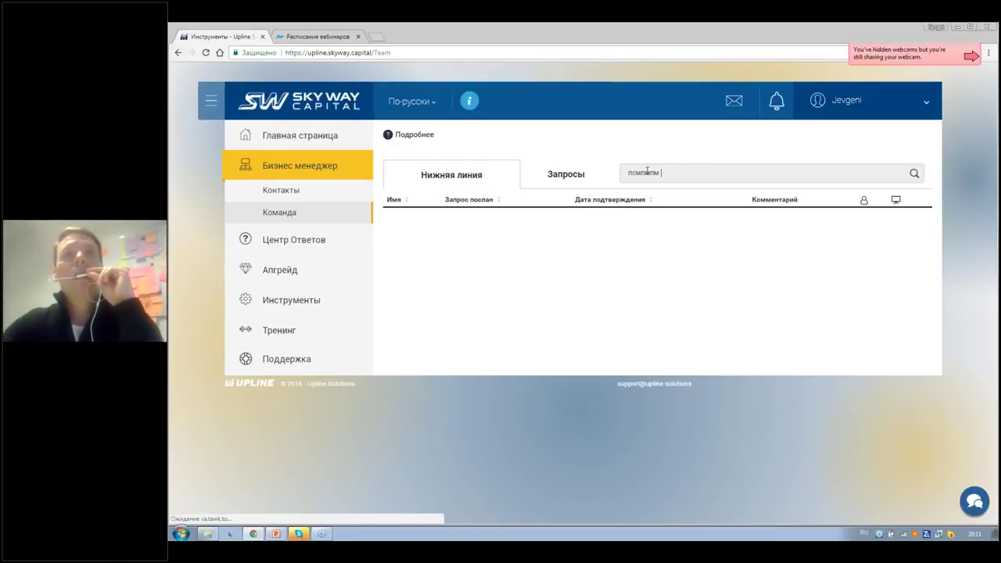
{"action": "key", "text": "BackSpace"}
{"action": "key", "text": "BackSpace"}
{"action": "key", "text": "BackSpace"}
{"action": "key", "text": "BackSpace"}
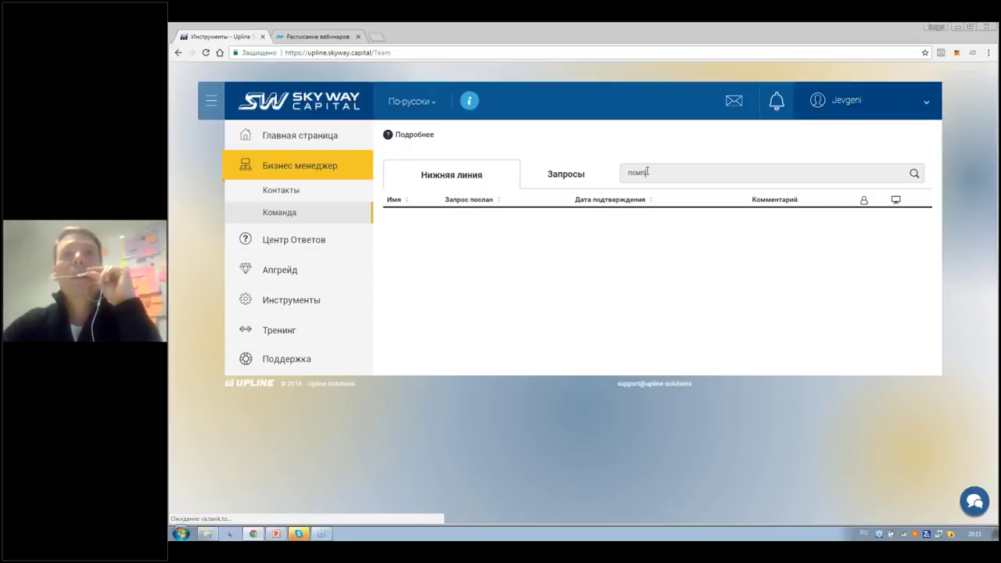
{"action": "key", "text": "BackSpace"}
{"action": "key", "text": "BackSpace"}
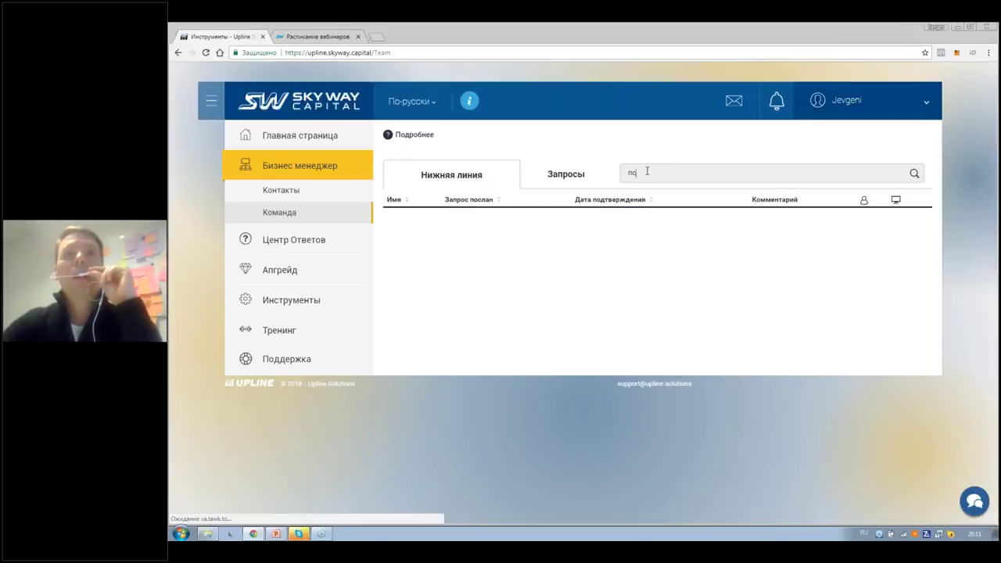
{"action": "key", "text": "BackSpace"}
{"action": "key", "text": "BackSpace"}
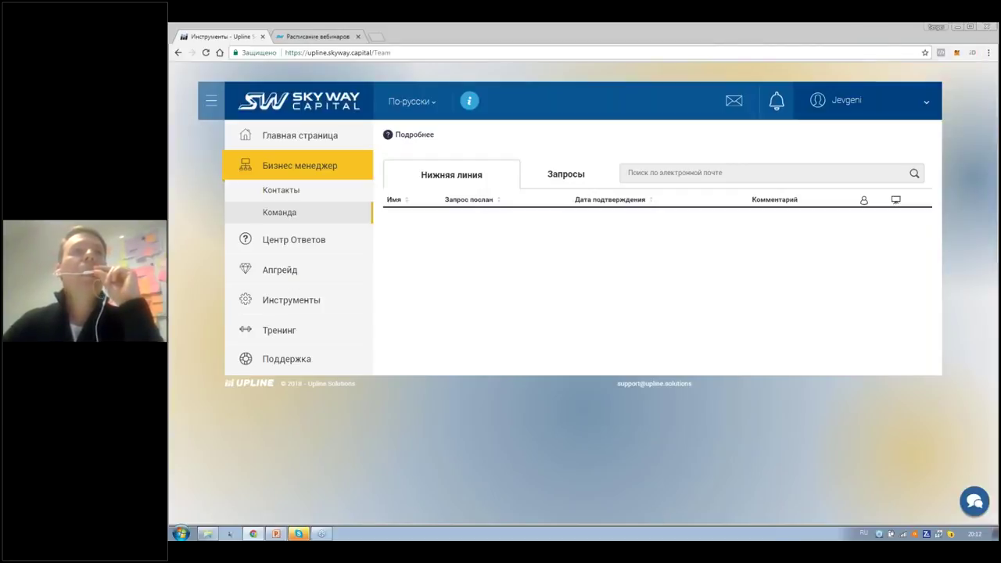
Return to the contact list and examine the new-contact form's name, communication language, e-mail and phone fields.
{"action": "left_click", "coordinate": [286, 193]}
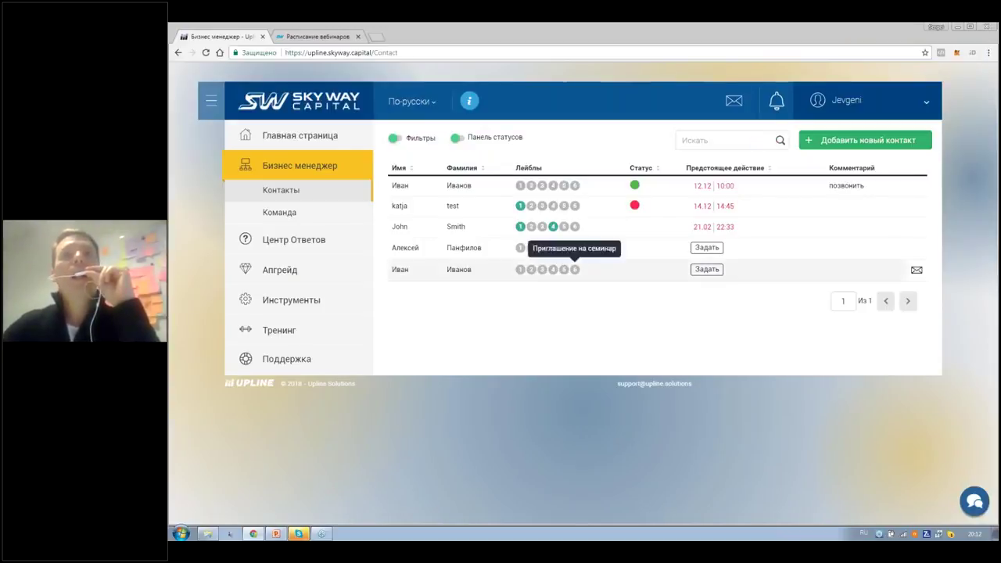
{"action": "left_click", "coordinate": [848, 142]}
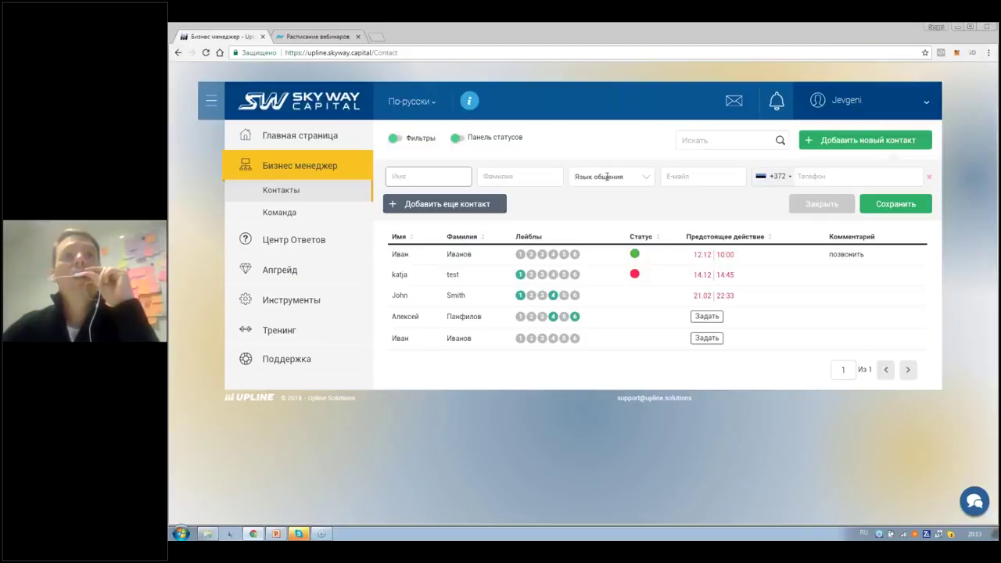
{"action": "key", "text": "Tab"}
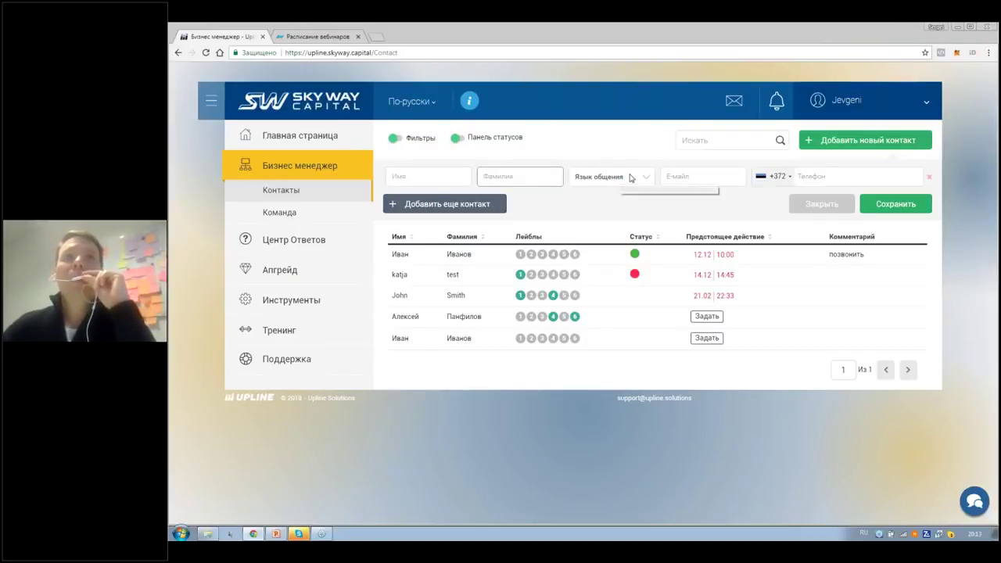
{"action": "key", "text": "Tab"}
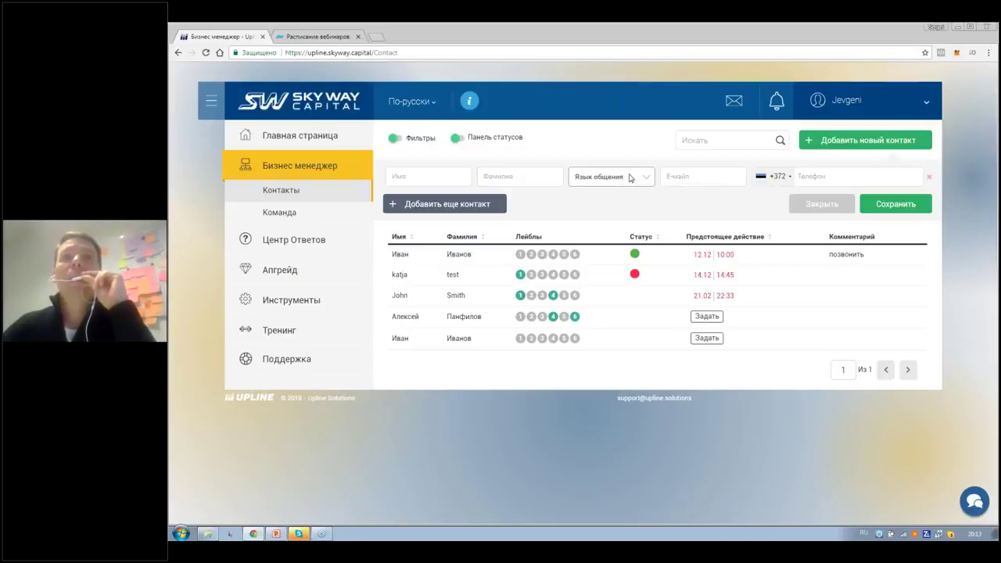
{"action": "key", "text": "alt+Down"}
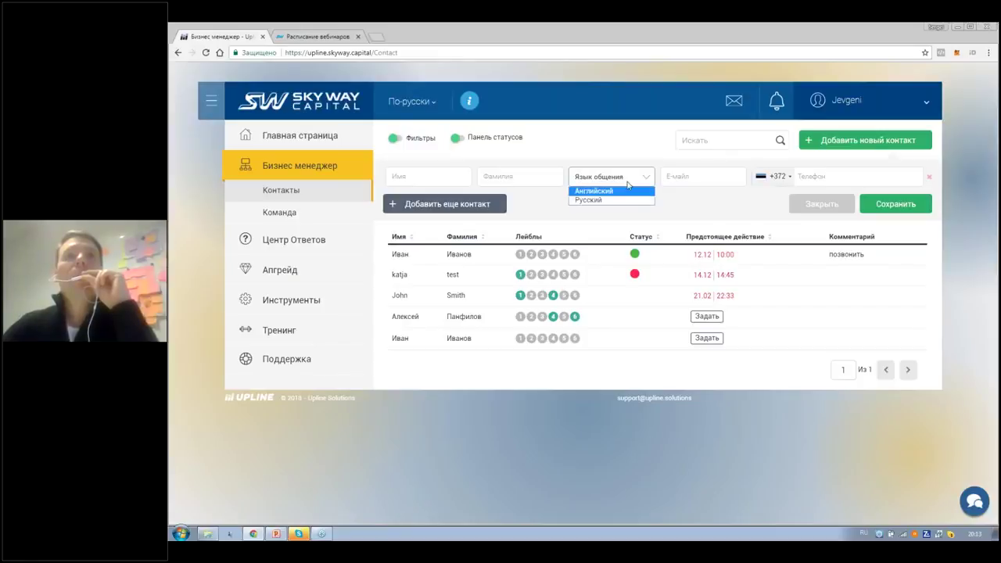
{"action": "left_click", "coordinate": [681, 176]}
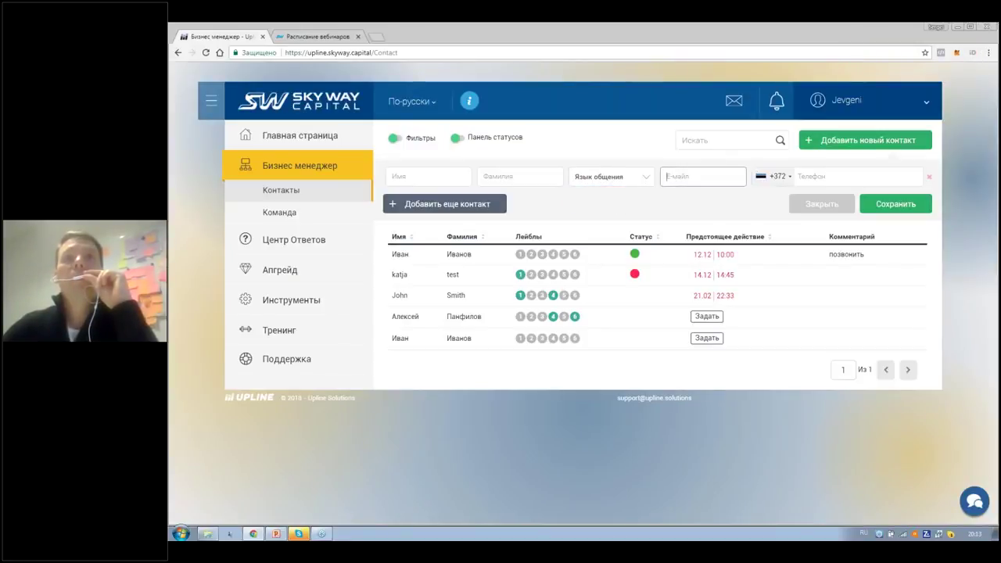
{"action": "key", "text": "Tab"}
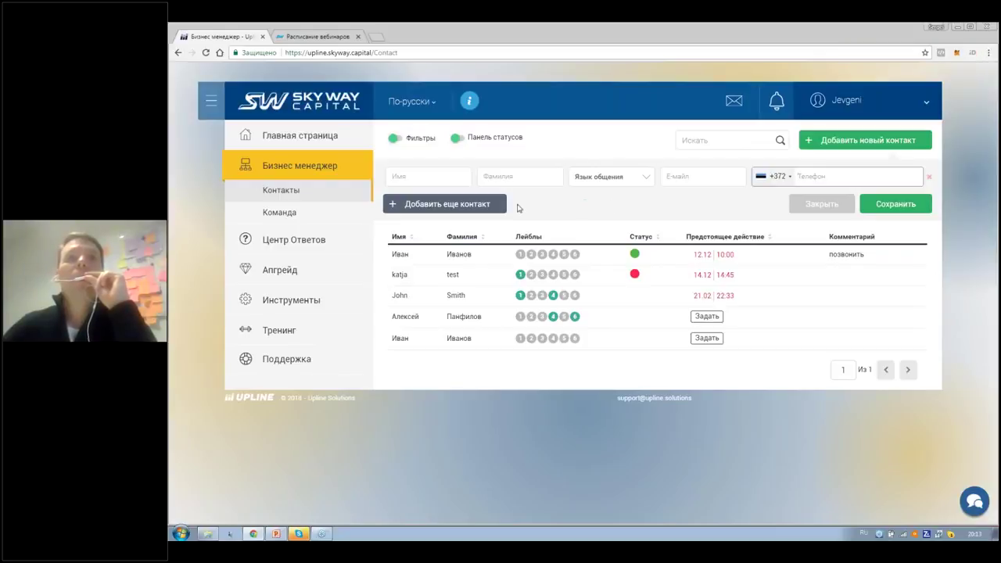
Add two more empty contact rows to the new-contact form.
{"action": "left_click", "coordinate": [468, 204]}
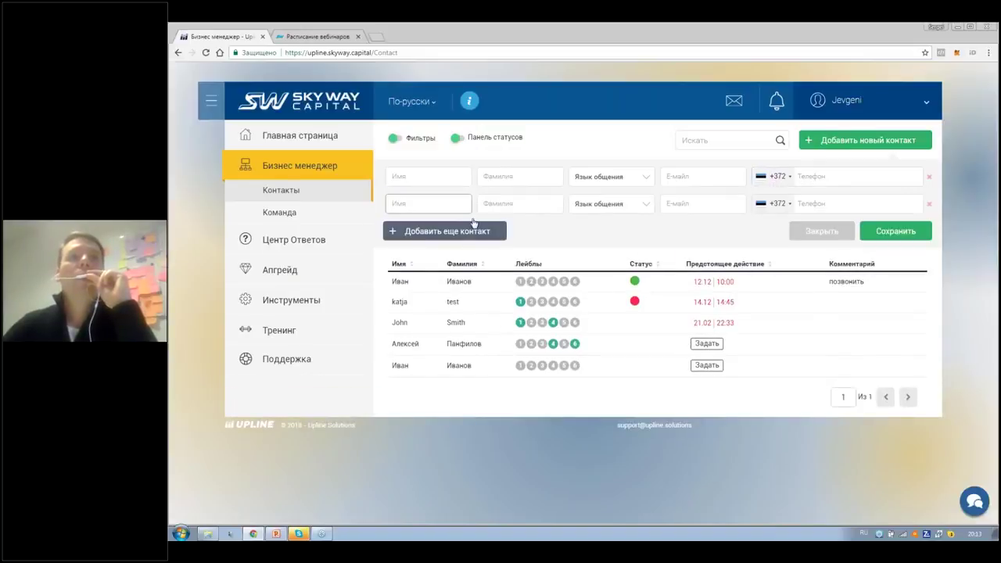
{"action": "left_click", "coordinate": [428, 232]}
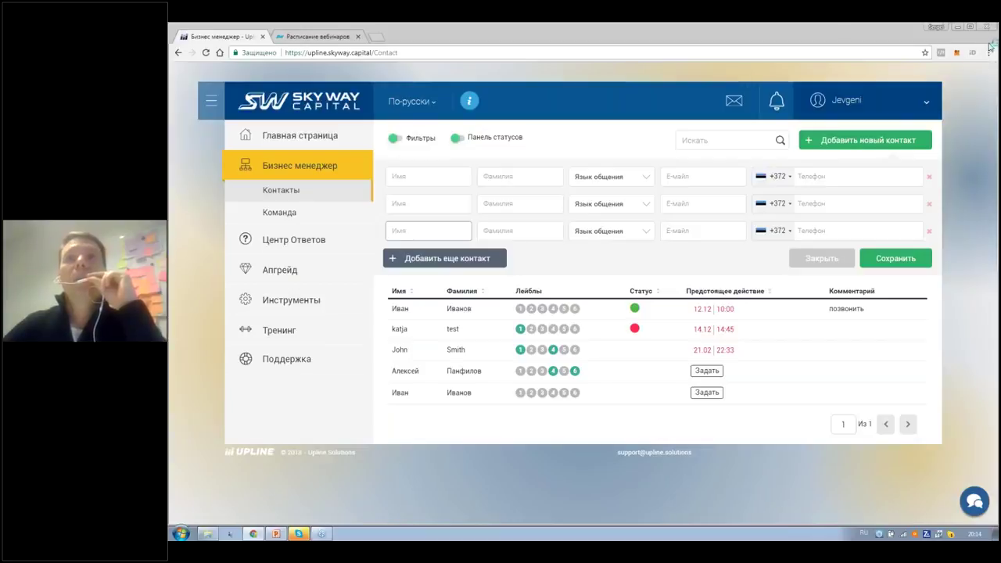
{"action": "left_click", "coordinate": [975, 115]}
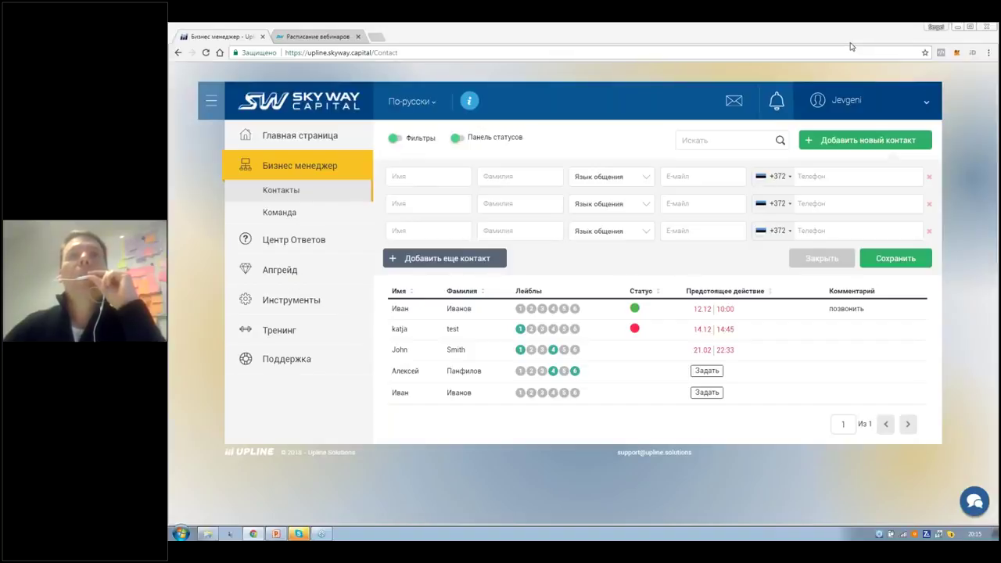
Remove all three empty rows from the new-contact form without saving any contact.
{"action": "left_click", "coordinate": [929, 179]}
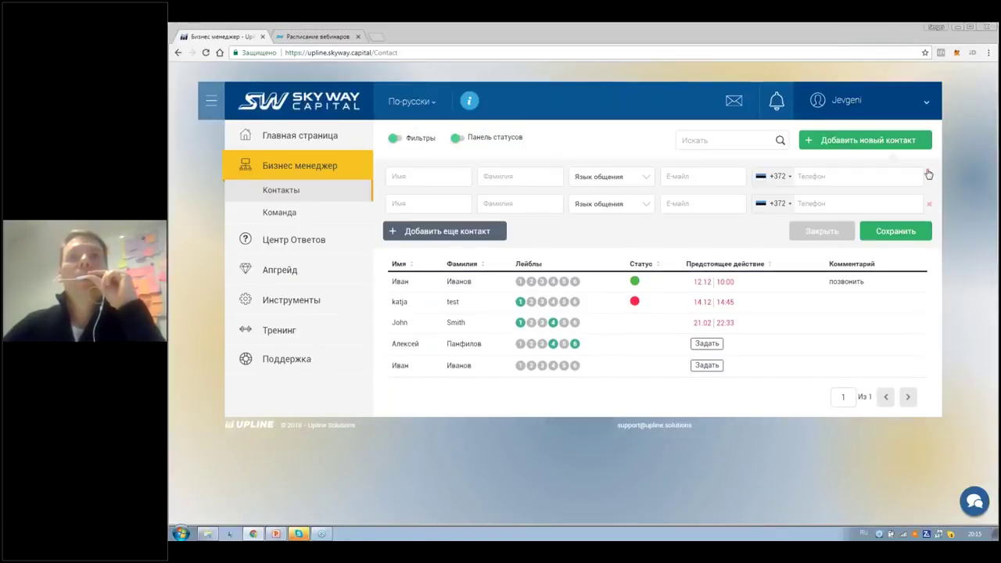
{"action": "left_click", "coordinate": [929, 175]}
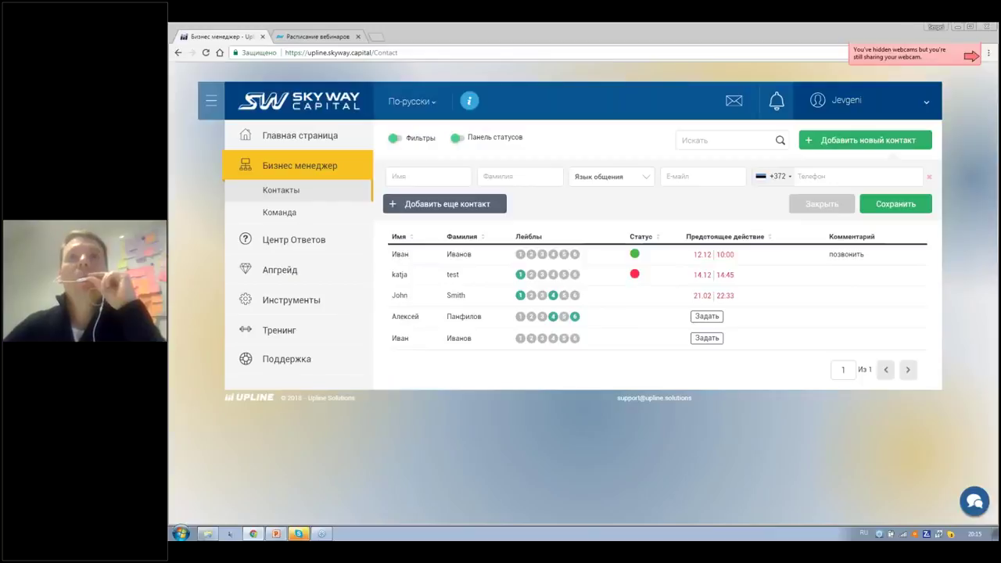
{"action": "left_click", "coordinate": [930, 179]}
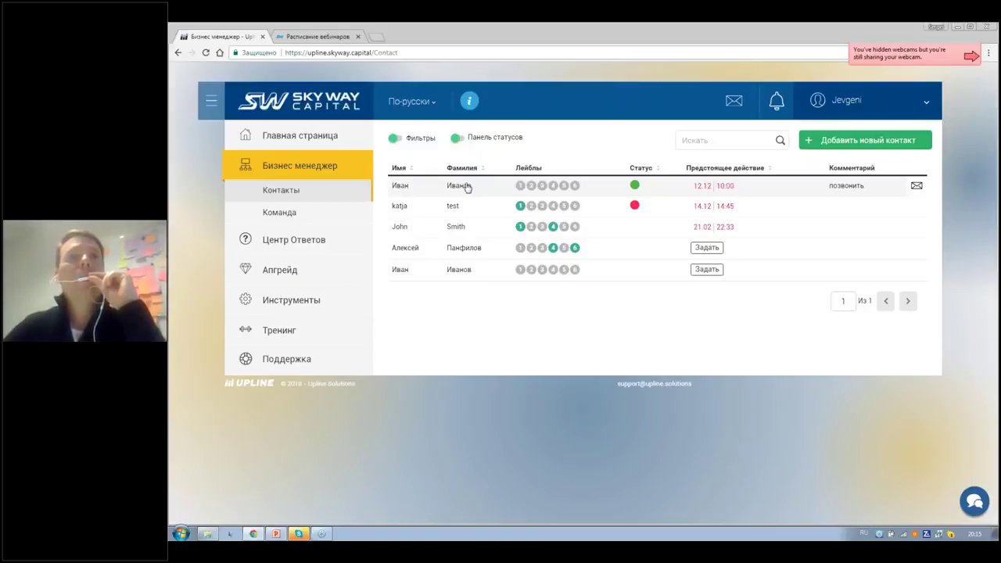
Open the send-presentation form for the first contact and display the Russian conversation script "Образец звонка 2".
{"action": "left_click", "coordinate": [467, 188]}
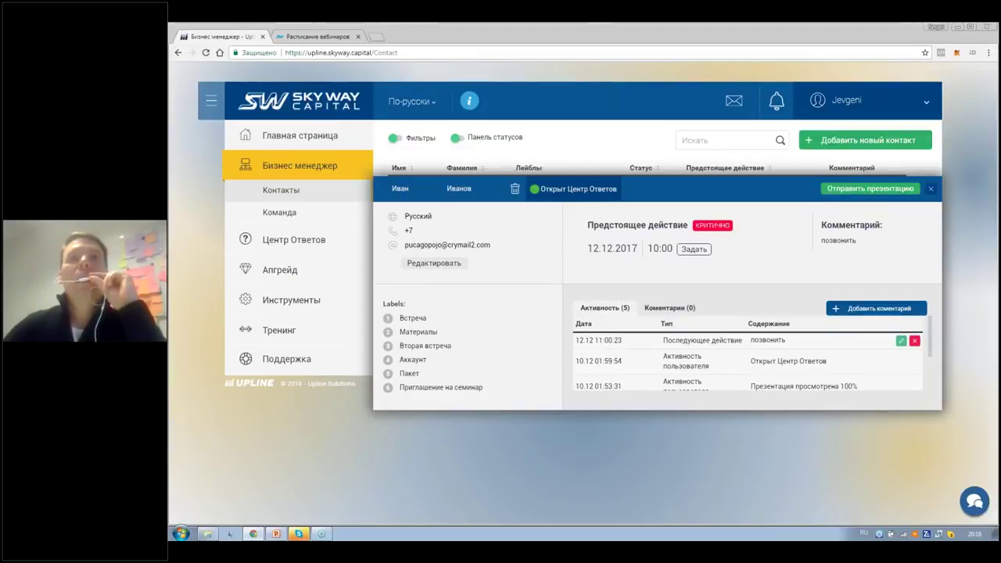
{"action": "left_click", "coordinate": [870, 189]}
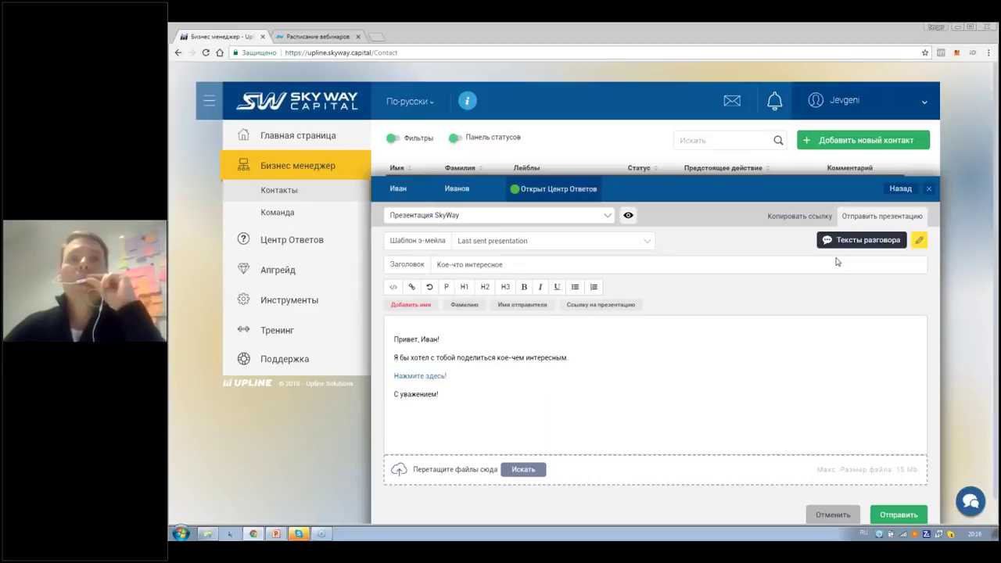
{"action": "left_click", "coordinate": [860, 239]}
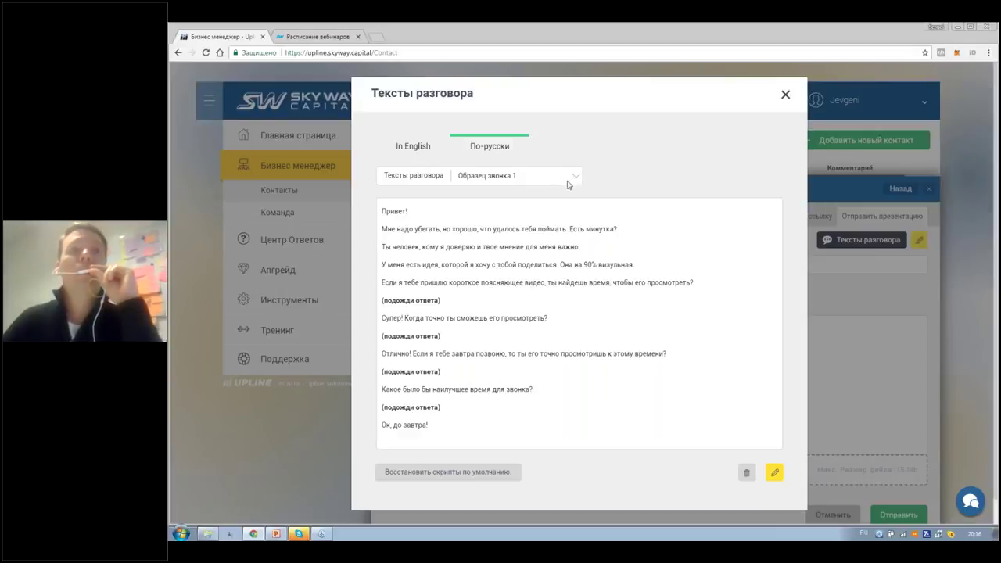
{"action": "left_click", "coordinate": [498, 177]}
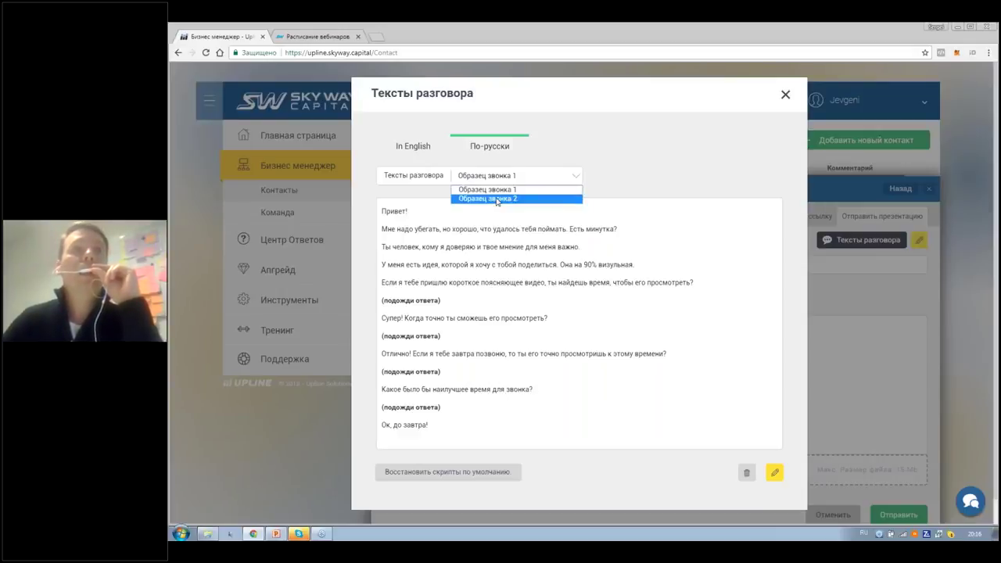
{"action": "left_click", "coordinate": [546, 199]}
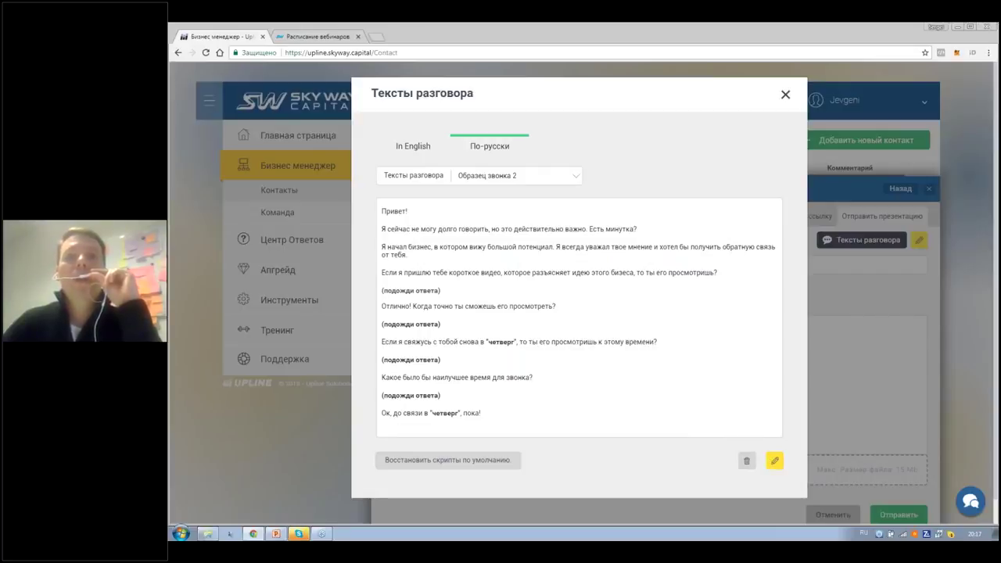
Try deleting "Если я свяжус" from the script "Образец звонка 2" and close the script editor without saving.
{"action": "left_click", "coordinate": [774, 462]}
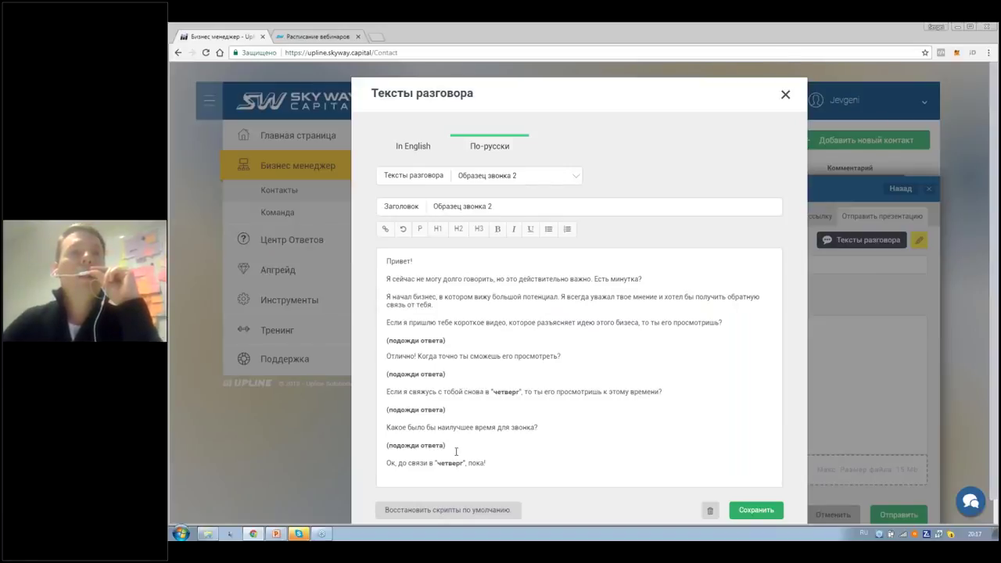
{"action": "left_click_drag", "start_coordinate": [386, 392], "coordinate": [433, 391]}
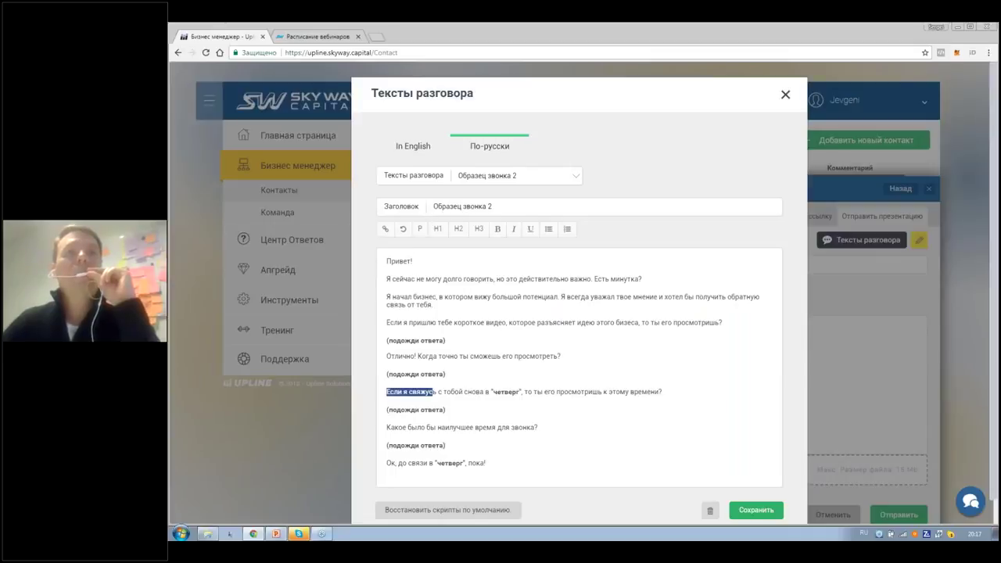
{"action": "key", "text": "BackSpace"}
{"action": "key", "text": "BackSpace"}
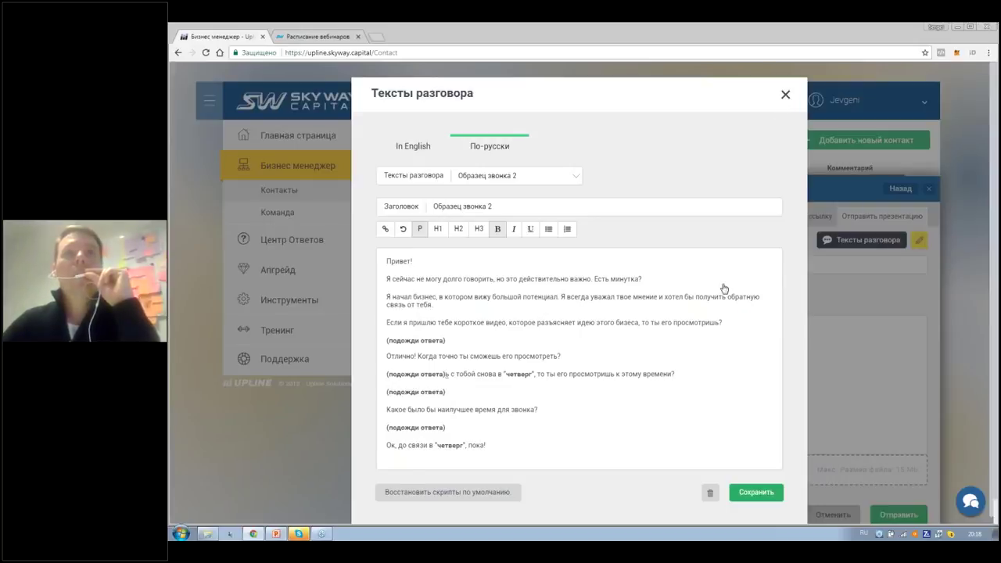
{"action": "key", "text": "Escape"}
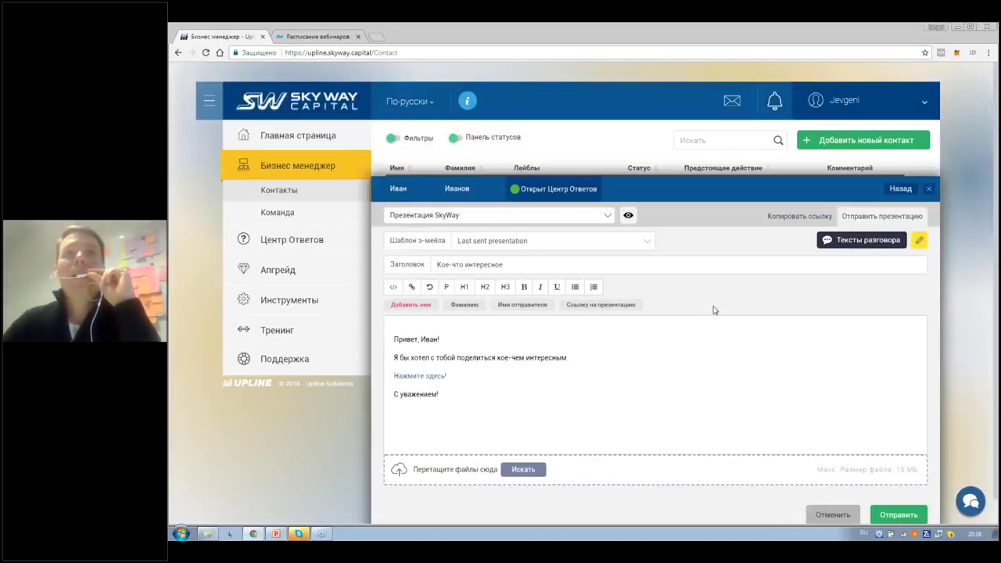
{"action": "type", "text": "."}
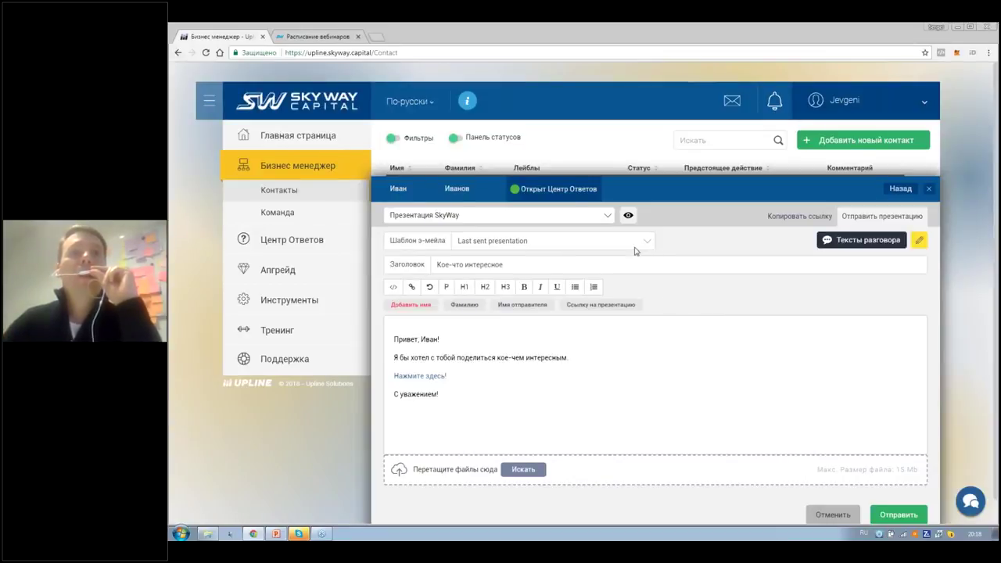
View the available presentations, open the preview of "Презентация SkyWay" and close it.
{"action": "left_click", "coordinate": [608, 218]}
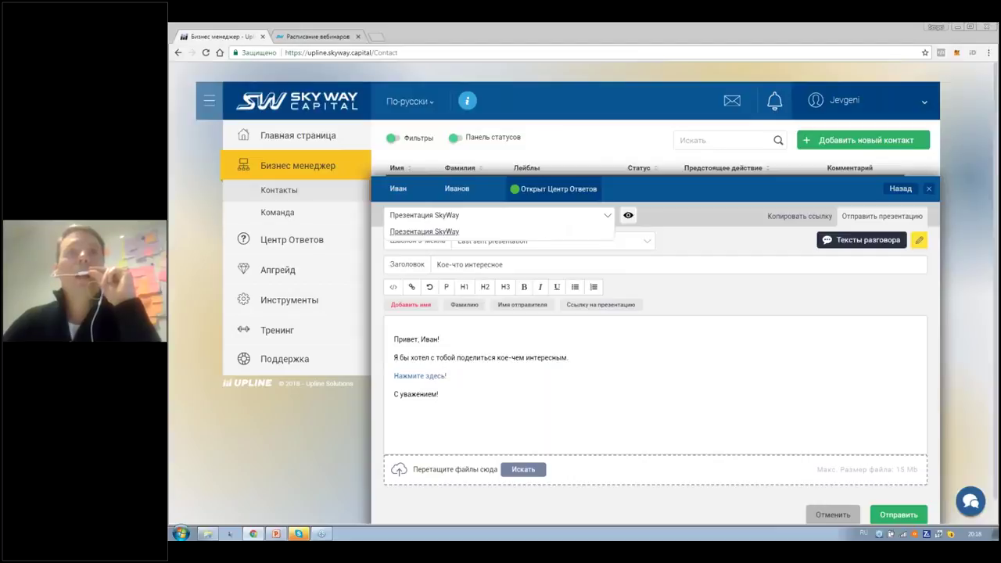
{"action": "left_click", "coordinate": [628, 217]}
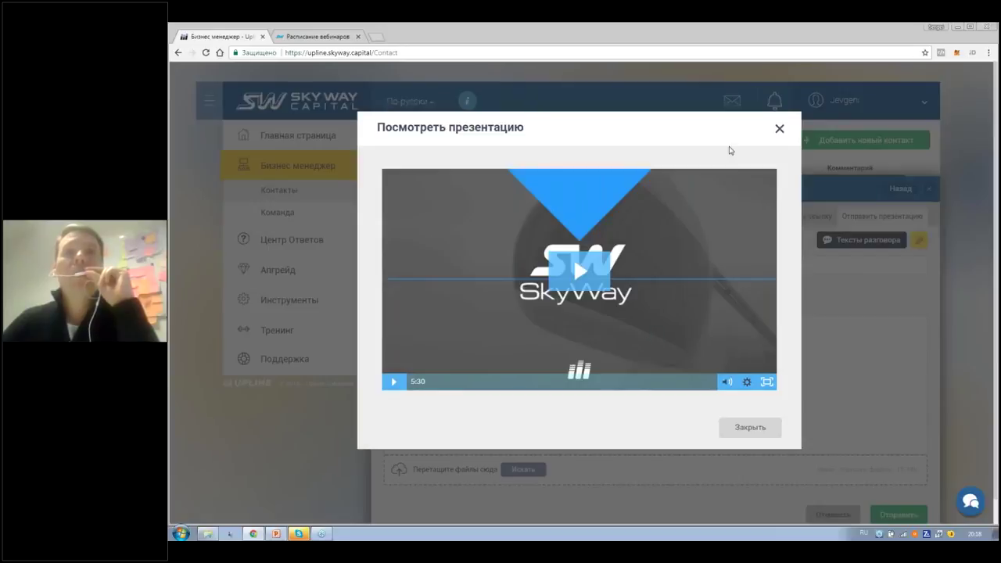
{"action": "left_click", "coordinate": [779, 130]}
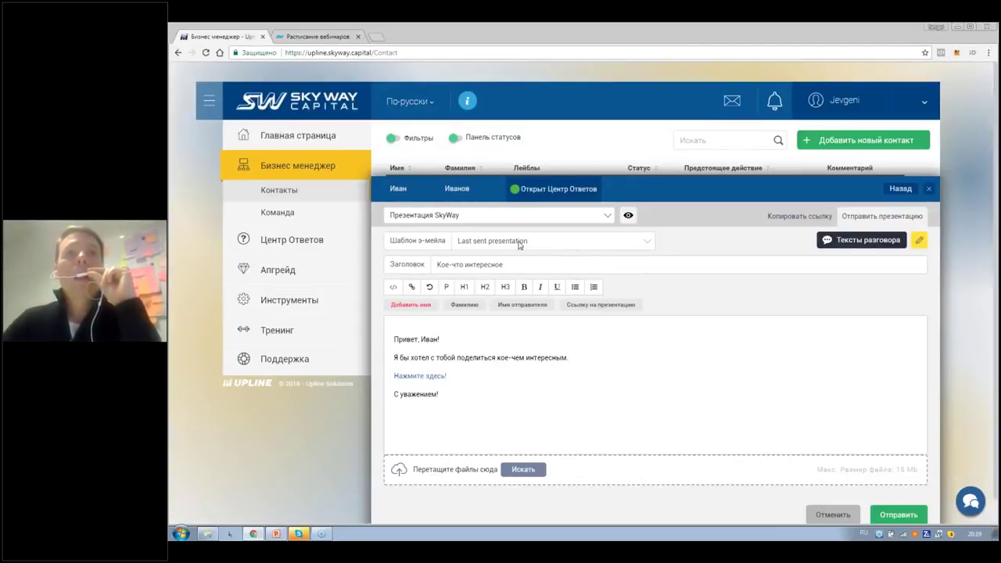
Try the email templates "Кое-что интересное", "Обещанные видео" and "Идея" in the send-presentation form, leaving "Идея" selected.
{"action": "left_click", "coordinate": [469, 244]}
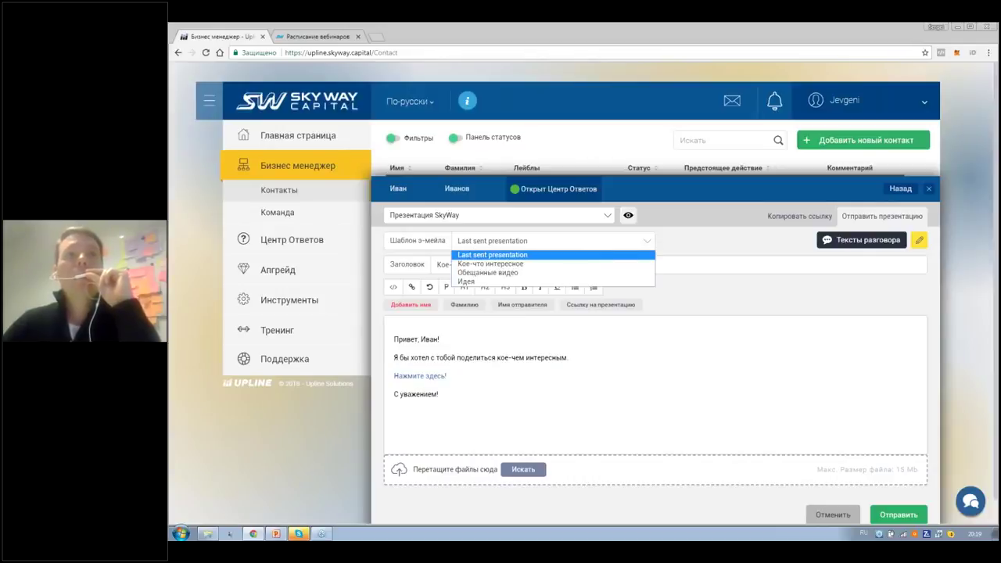
{"action": "left_click", "coordinate": [510, 264]}
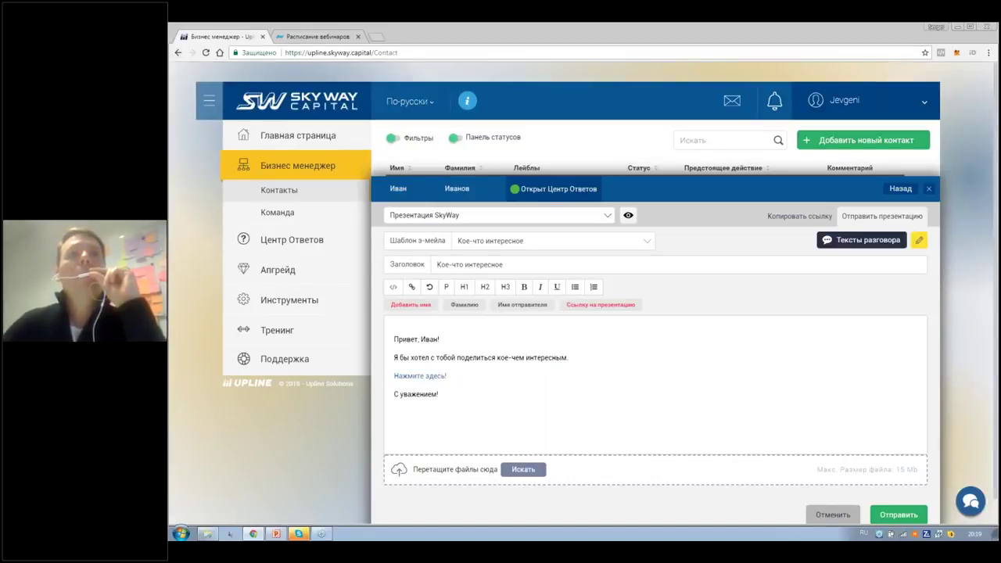
{"action": "left_click", "coordinate": [568, 242]}
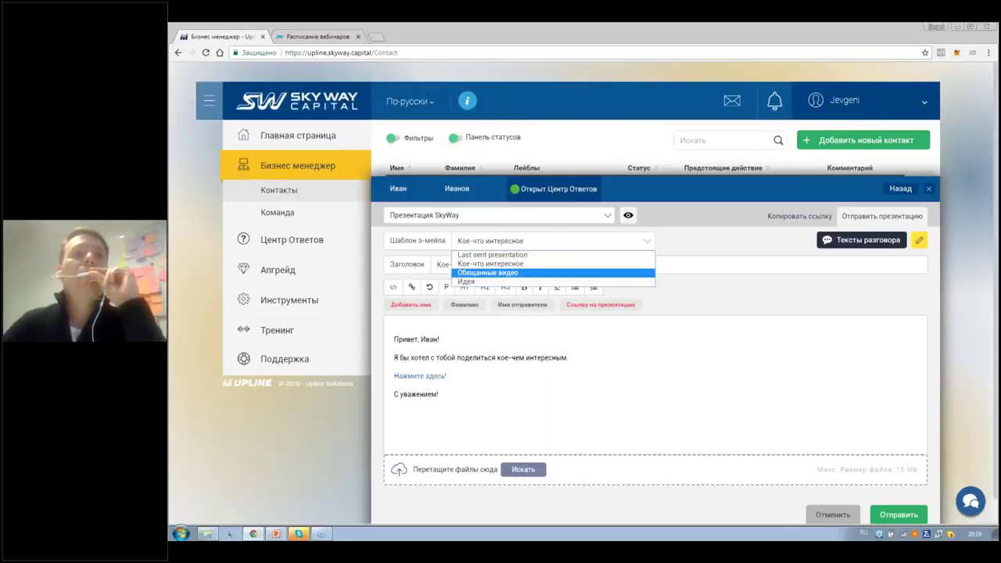
{"action": "left_click", "coordinate": [546, 273]}
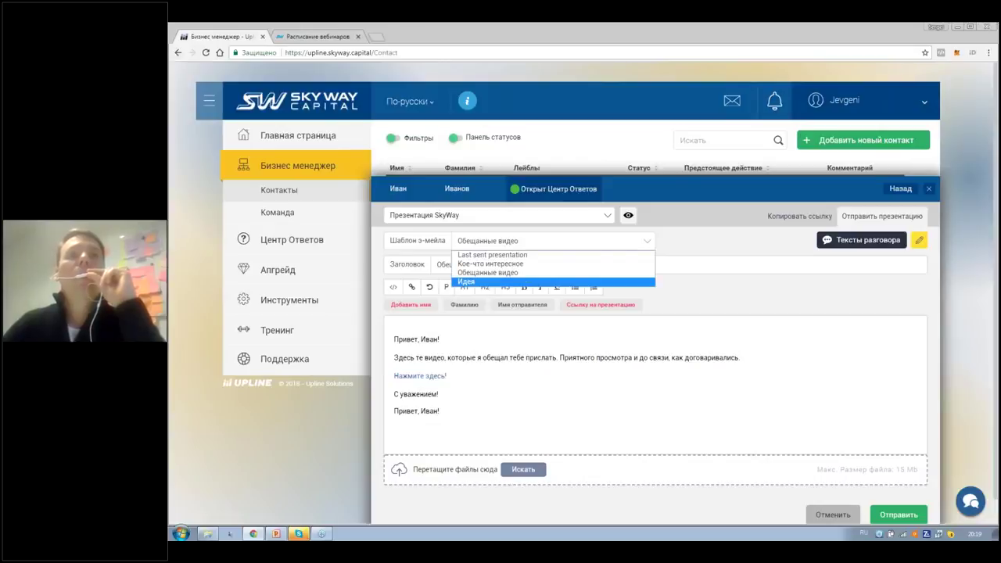
{"action": "left_click", "coordinate": [469, 282]}
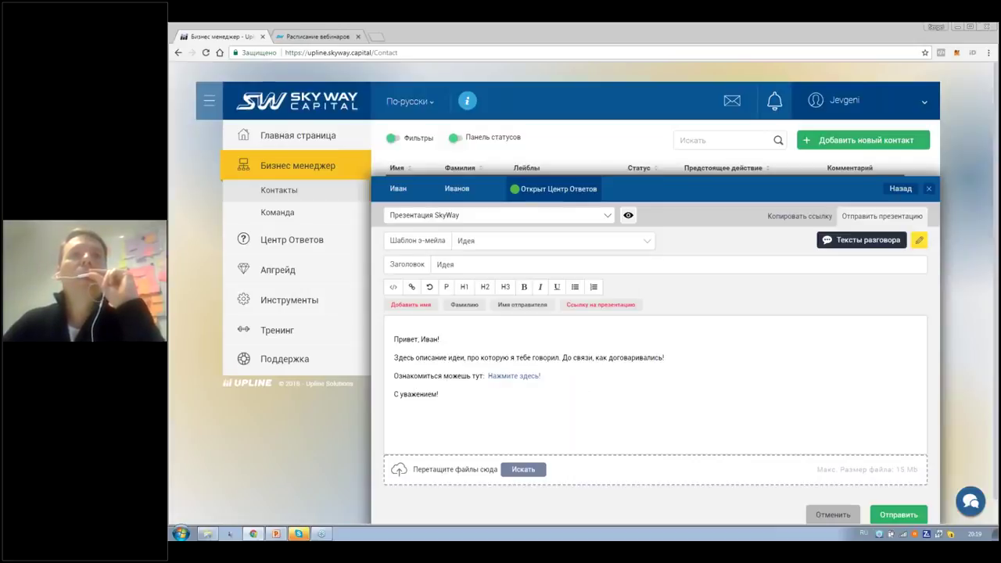
{"action": "left_click", "coordinate": [643, 245]}
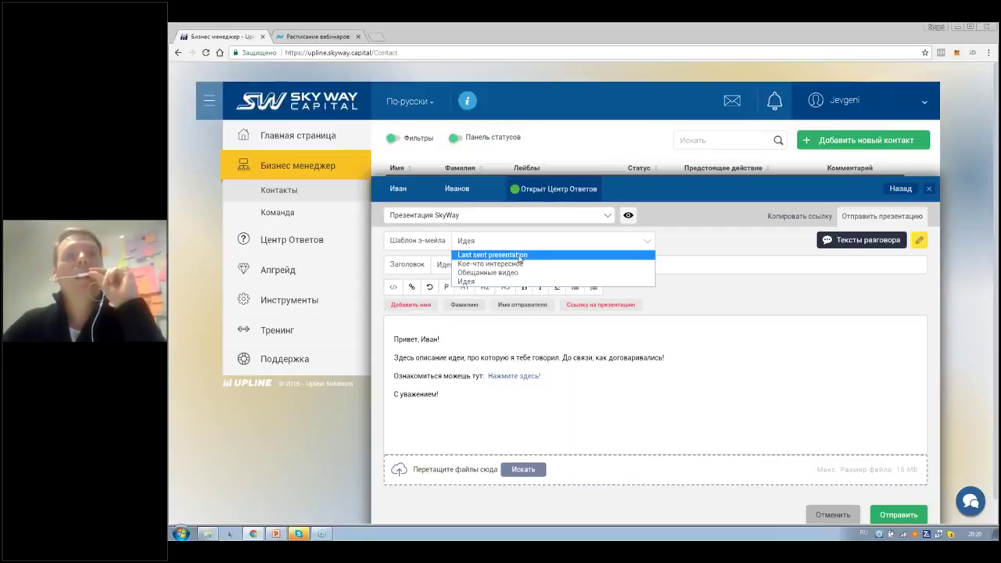
{"action": "left_click", "coordinate": [716, 251]}
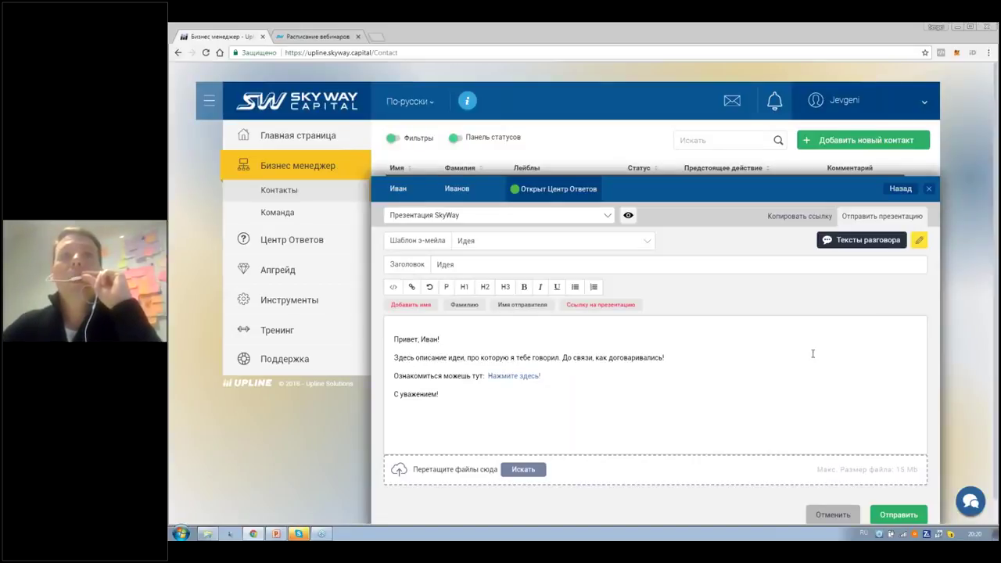
Display the link-copying option for "Презентация SkyWay" and return to the contact list.
{"action": "left_click", "coordinate": [789, 219]}
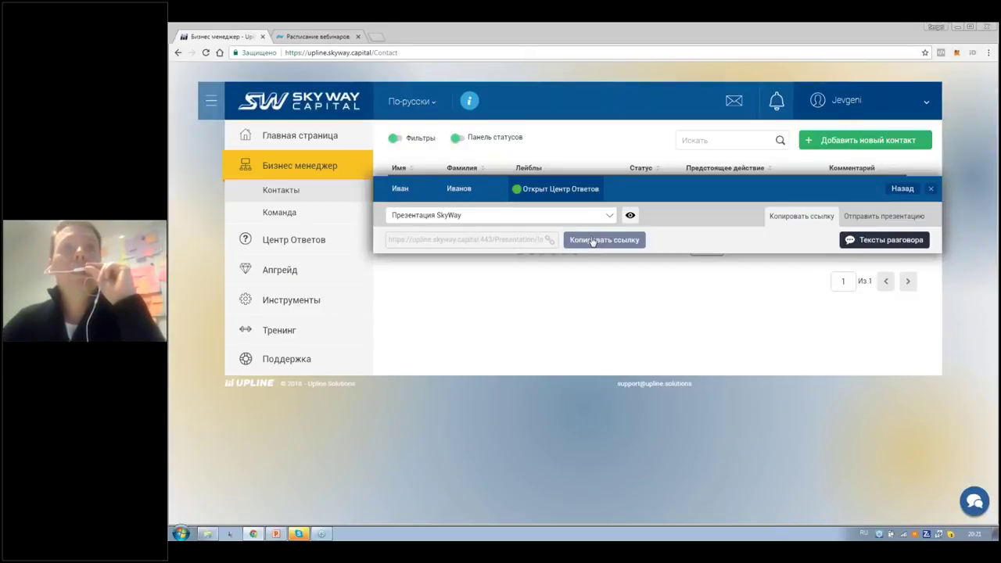
{"action": "left_click", "coordinate": [647, 241]}
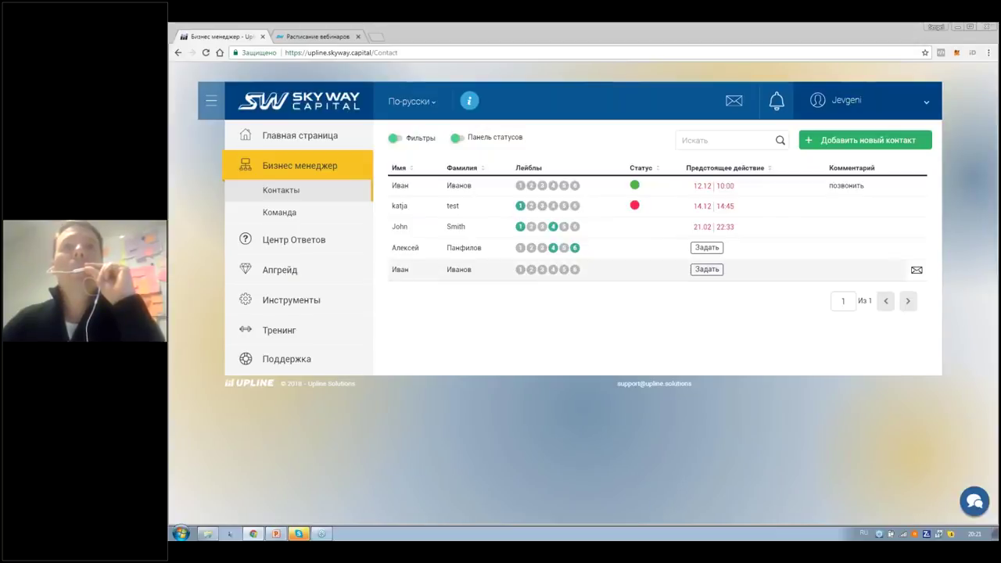
View the first contact's upcoming-action scheduler without changing it, and examine the activity history in that contact's card.
{"action": "left_click", "coordinate": [713, 185]}
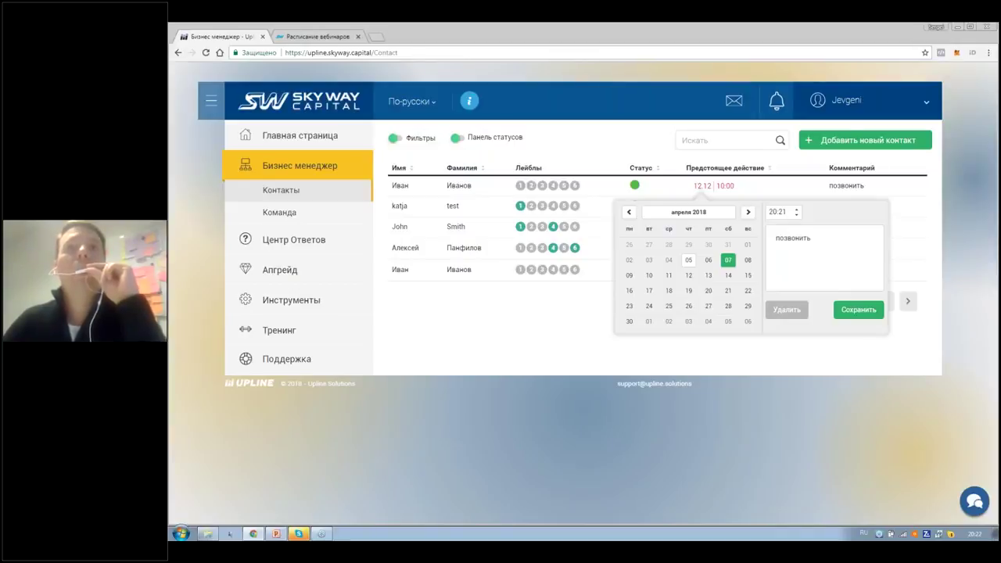
{"action": "left_click", "coordinate": [459, 187]}
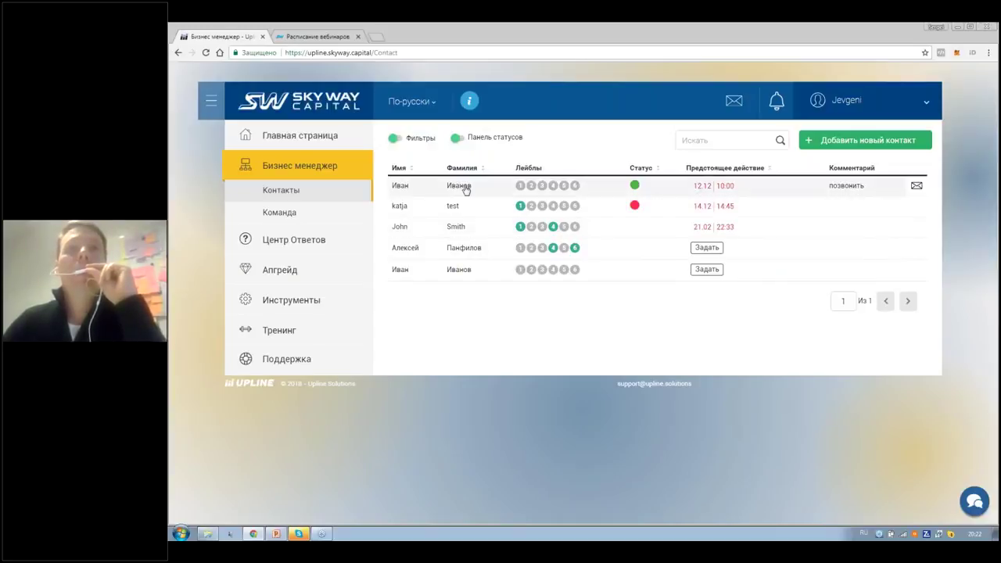
{"action": "left_click", "coordinate": [465, 190]}
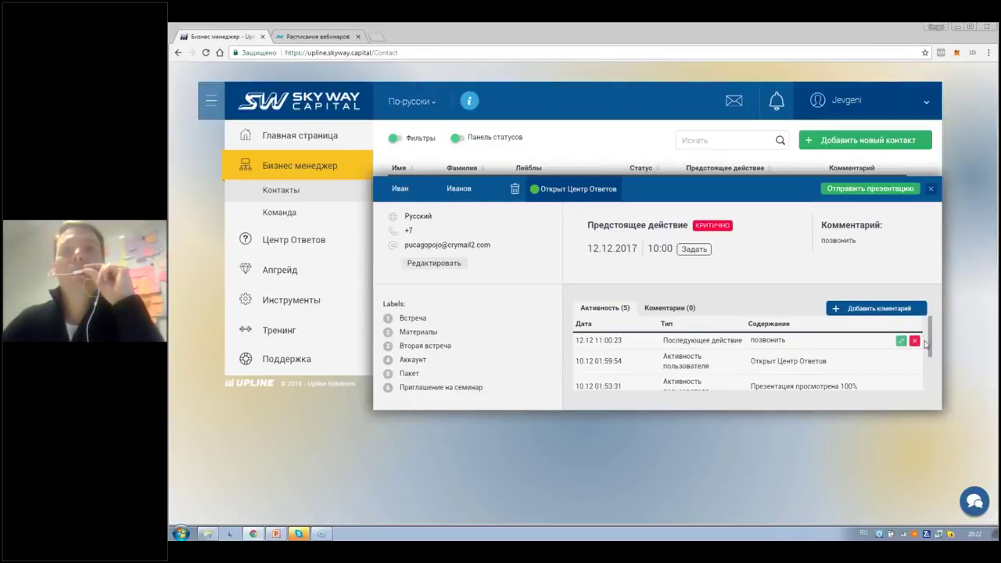
{"action": "scroll", "coordinate": [925, 344], "scroll_direction": "down", "scroll_amount": 3}
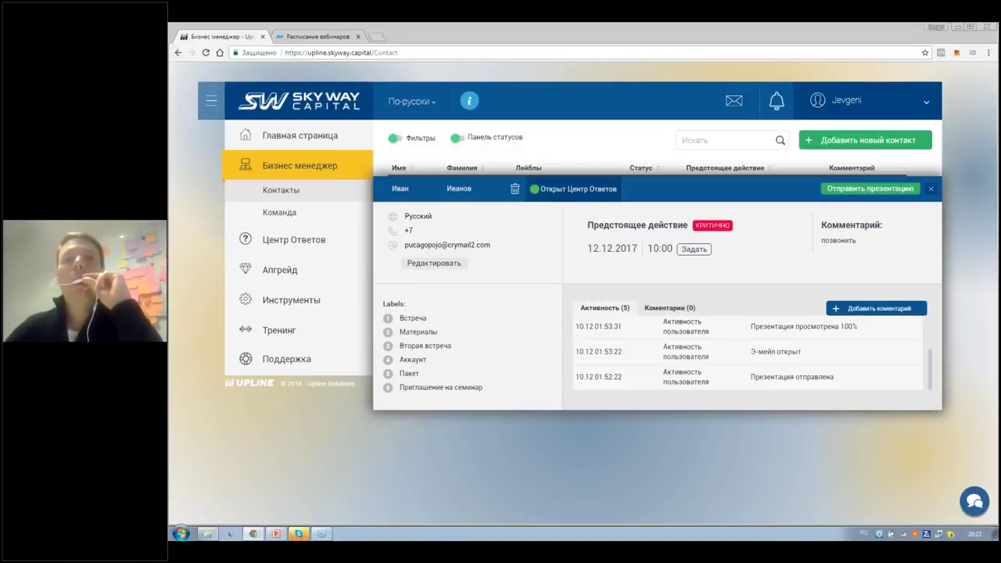
{"action": "left_click", "coordinate": [753, 351]}
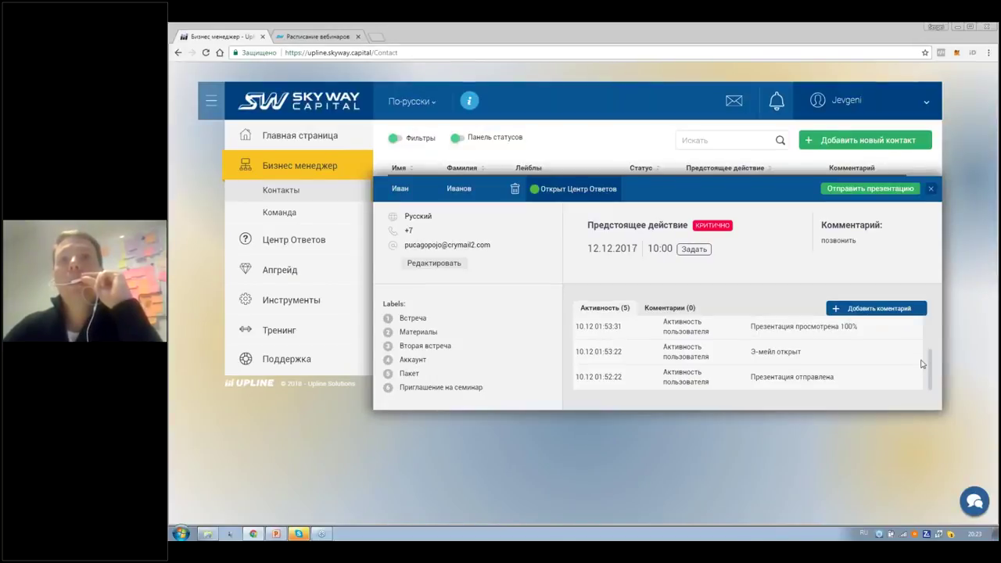
{"action": "left_click_drag", "start_coordinate": [932, 363], "coordinate": [935, 361]}
{"action": "scroll", "coordinate": [935, 361], "scroll_direction": "up", "scroll_amount": 3}
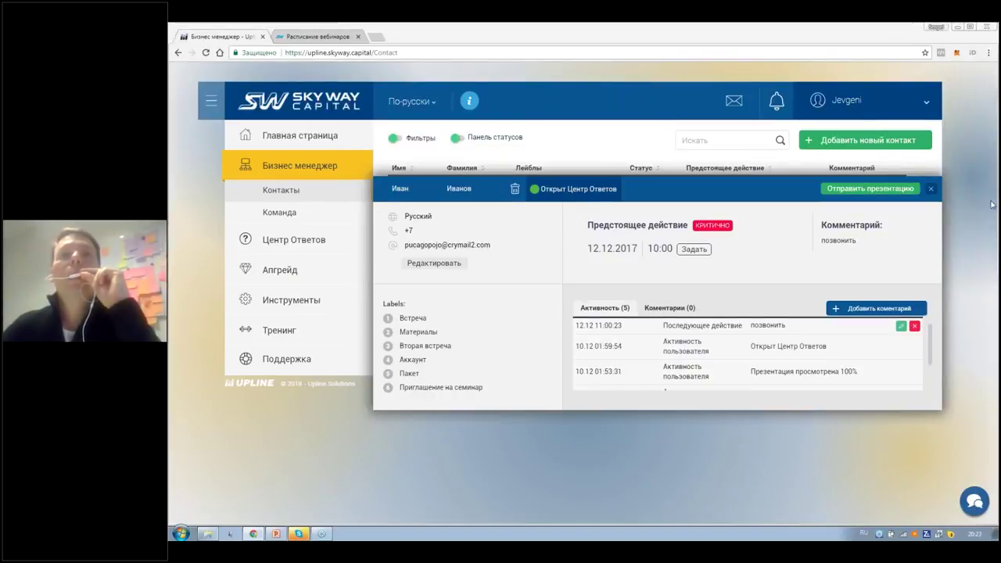
Mark the first contact with the labels "Встреча" and "Материалы" in its card, and mark the last listed contact with "Материалы".
{"action": "key", "text": "alt+shift"}
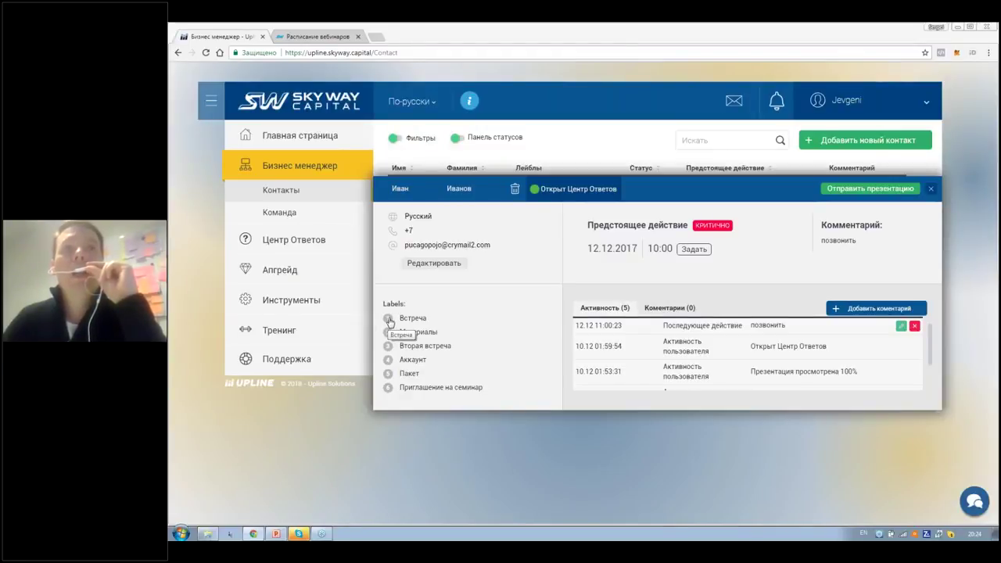
{"action": "key", "text": "alt+shift"}
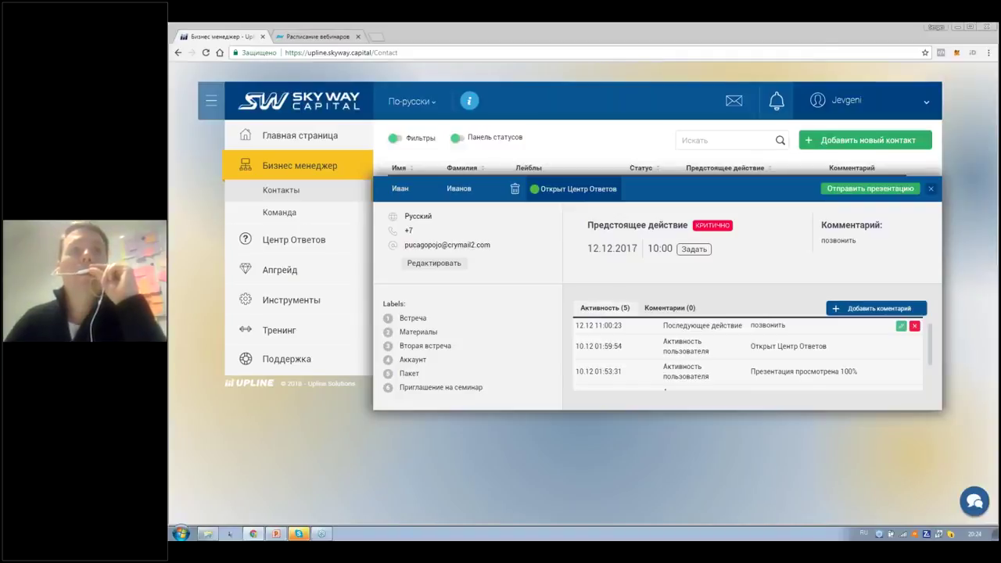
{"action": "left_click", "coordinate": [388, 319]}
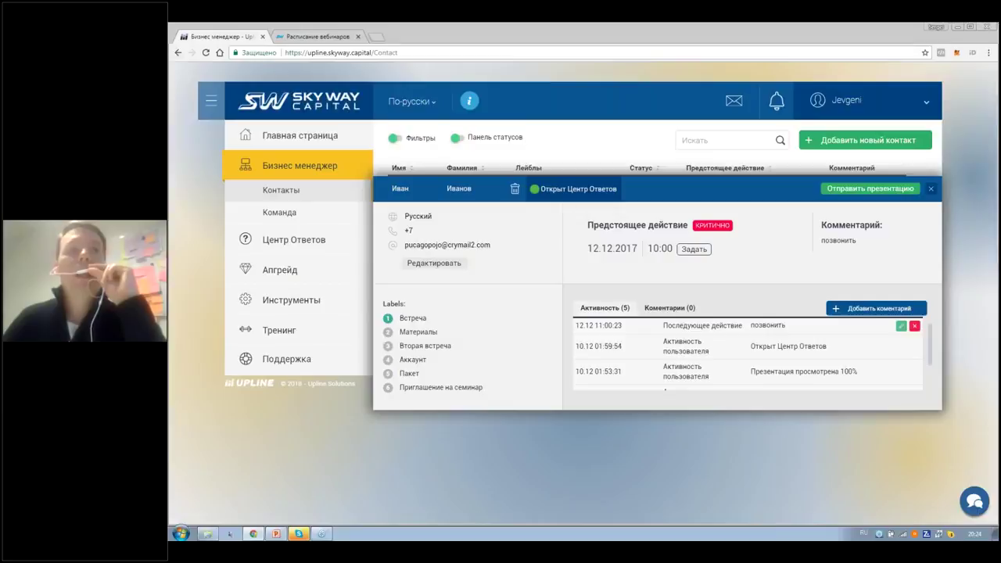
{"action": "left_click", "coordinate": [386, 332]}
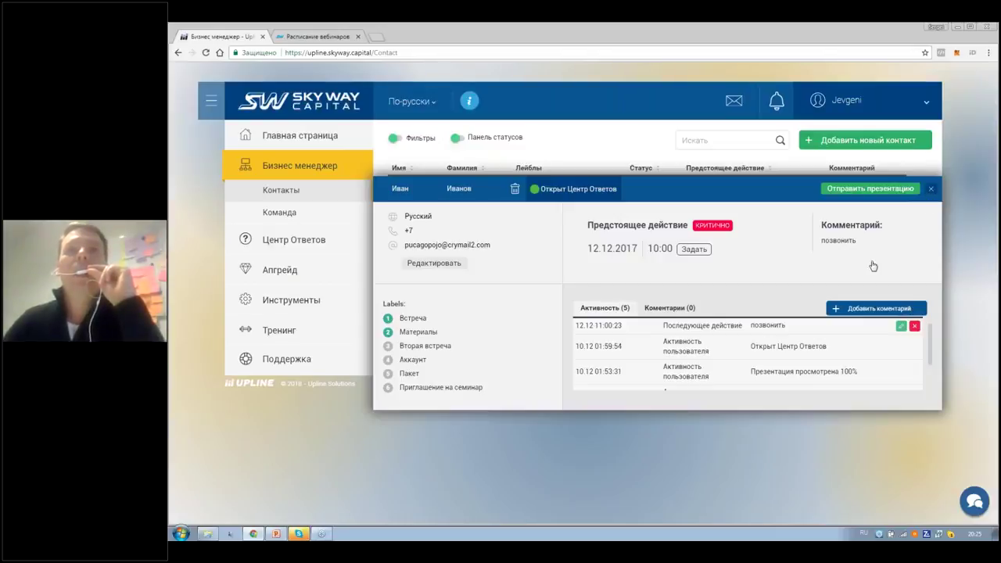
{"action": "left_click", "coordinate": [930, 188]}
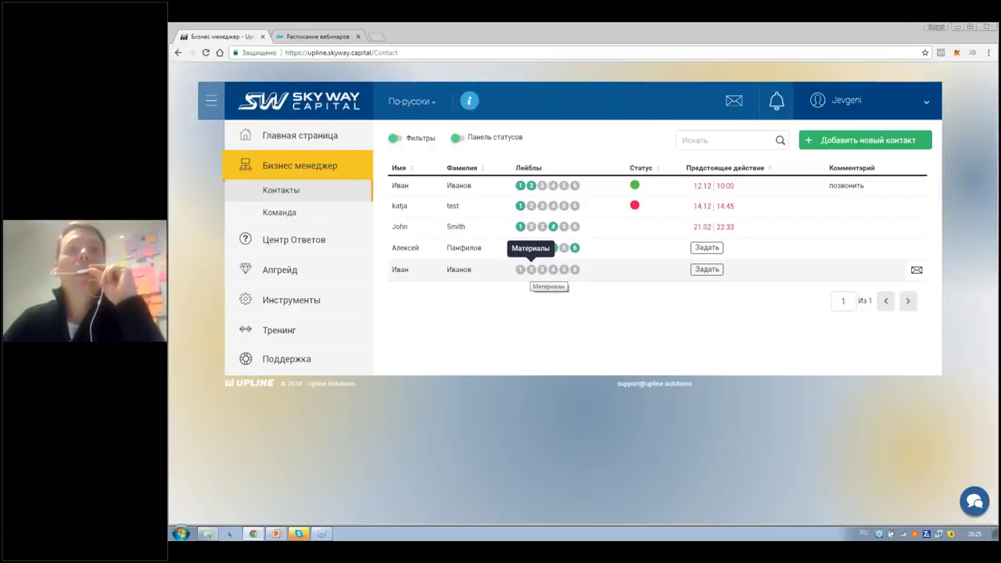
{"action": "left_click", "coordinate": [531, 270]}
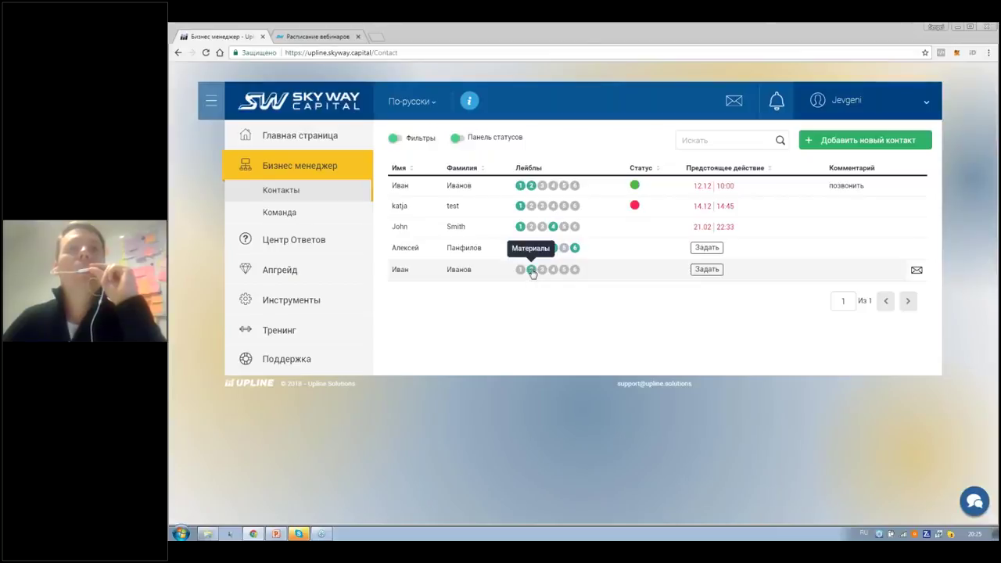